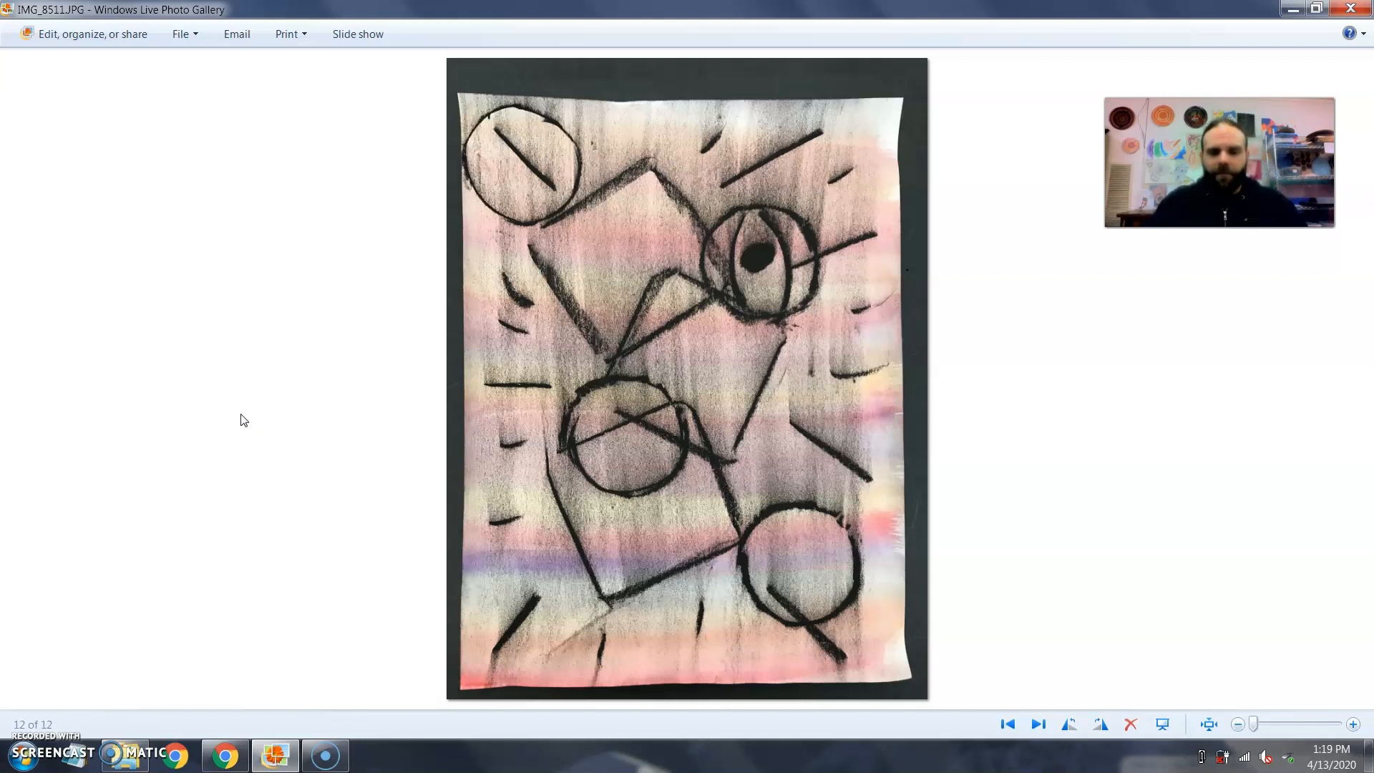
Wrap from the finished drawing back to the art-supplies photo (image 2 of 12).
key(Right)
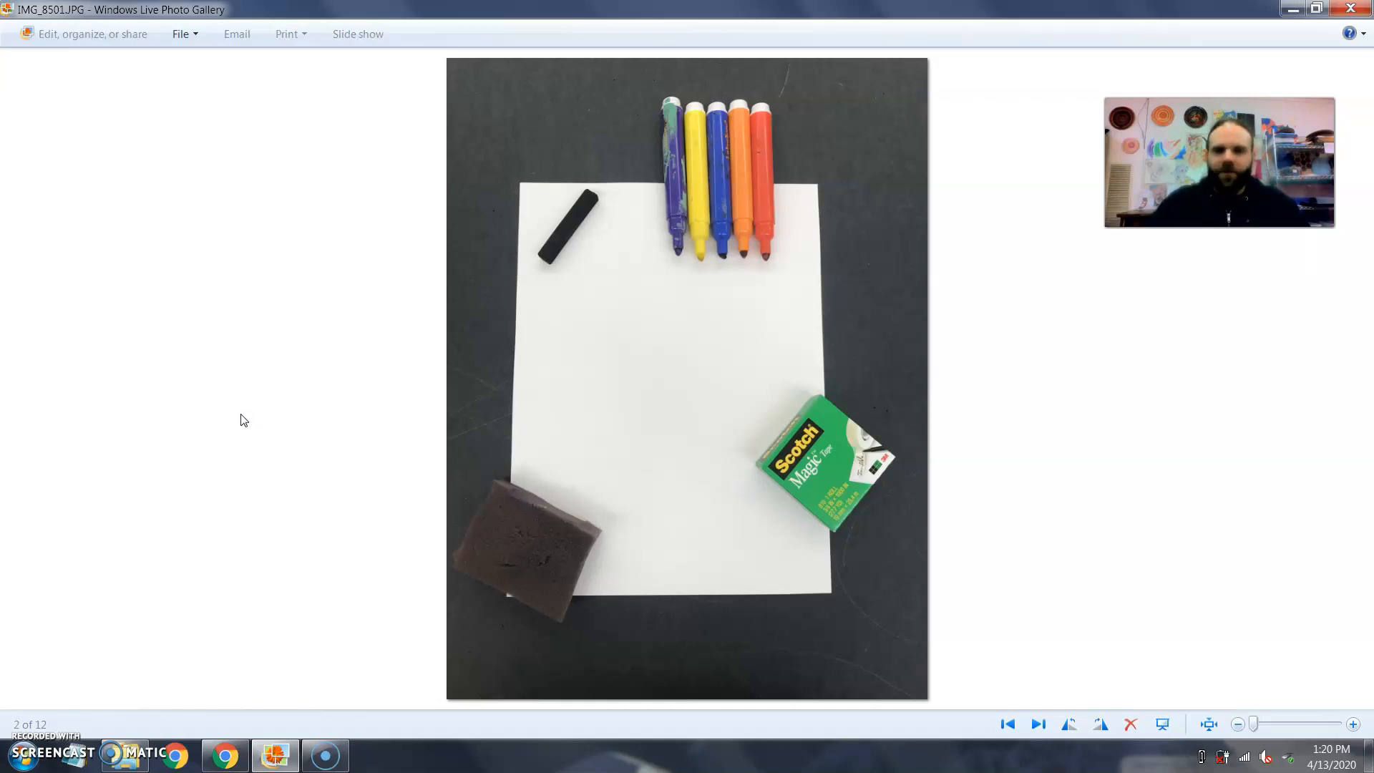
Advance to the photo with the first sponged rainbow band across the top of the paper.
key(Right)
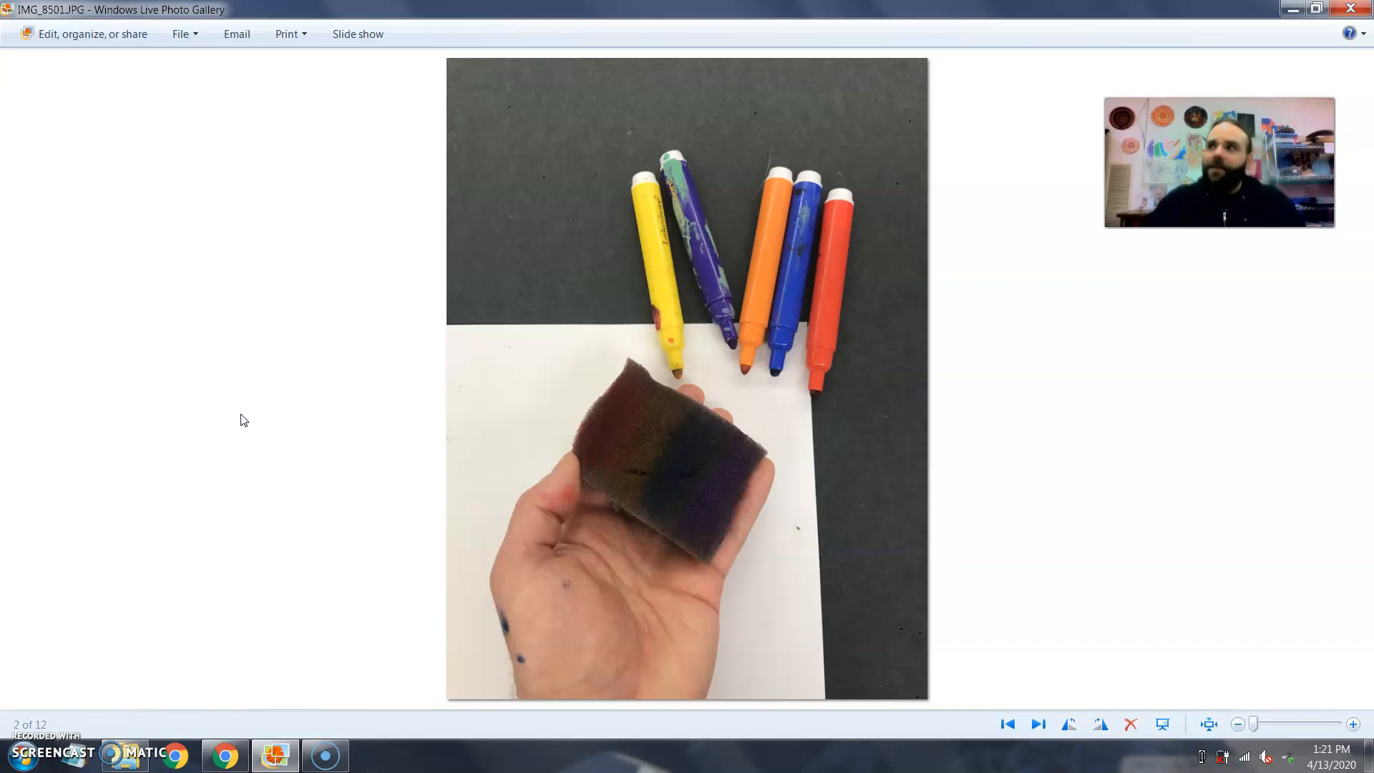
key(Right)
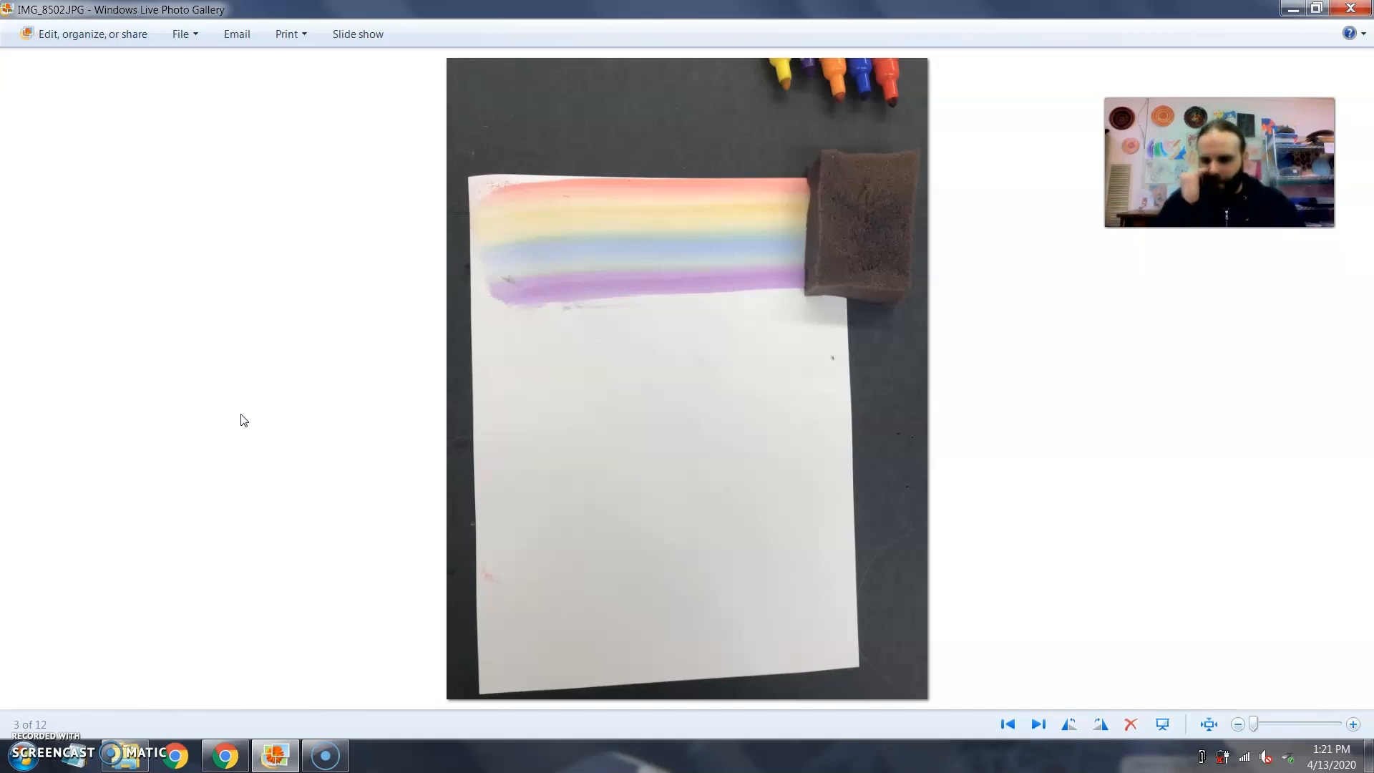
Flip between the rainbow-band steps and land on the fully washed rainbow paper.
key(Right)
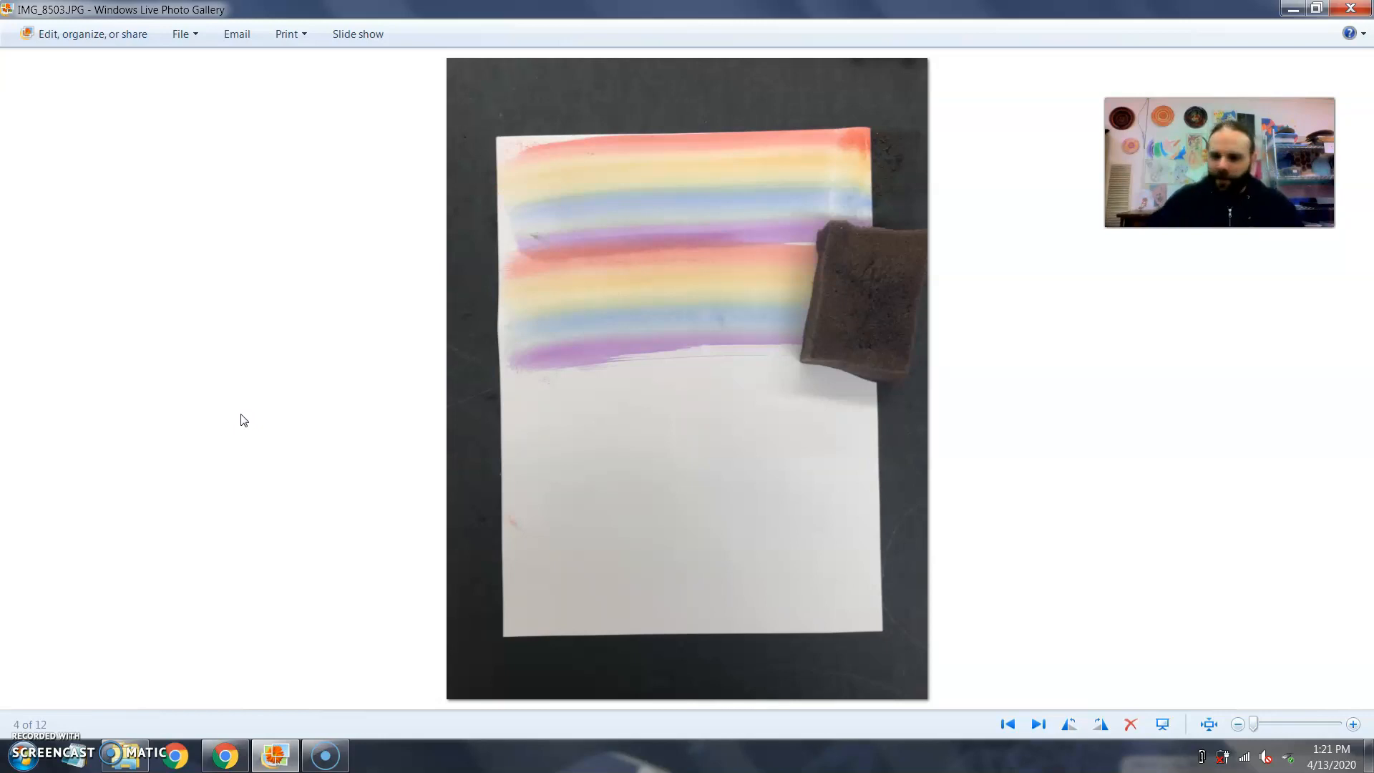
key(Right)
key(Left)
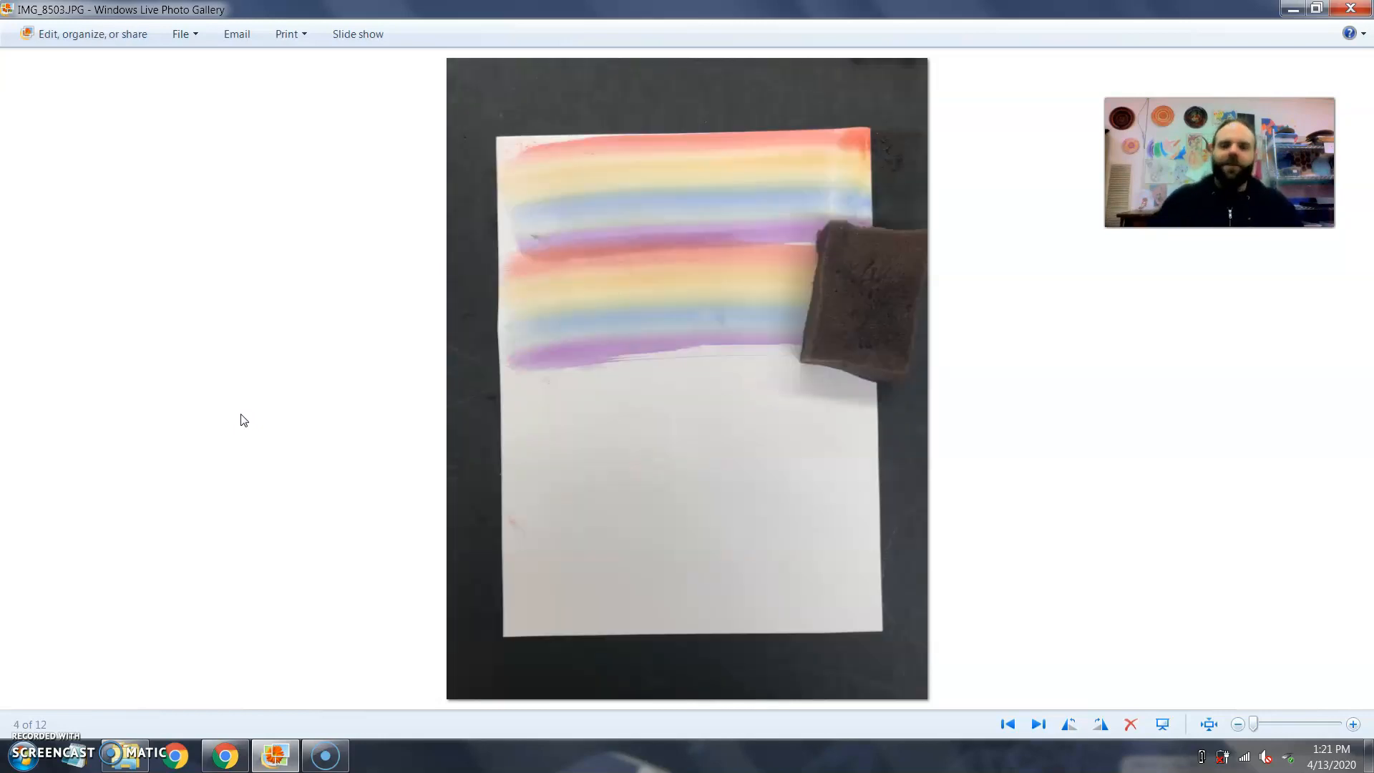
key(Left)
key(Right)
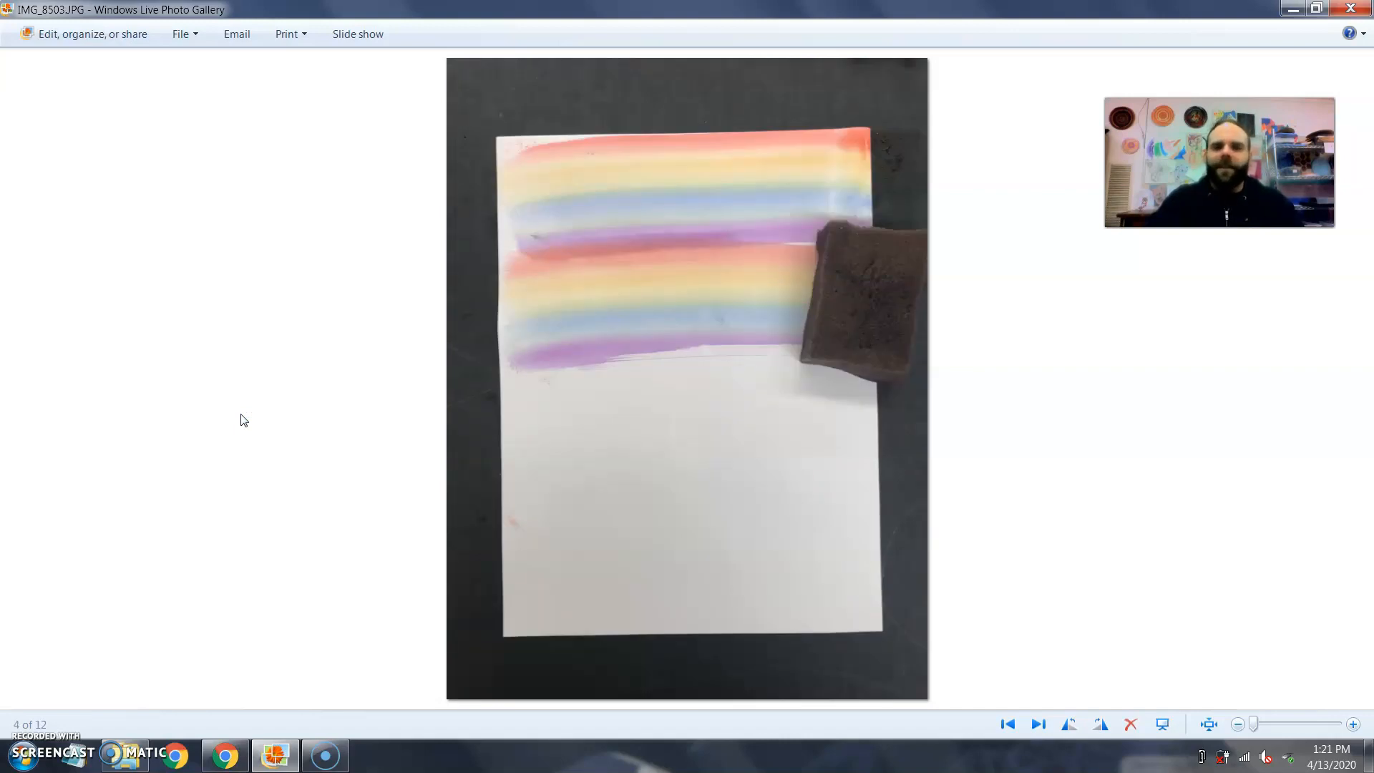
key(Right)
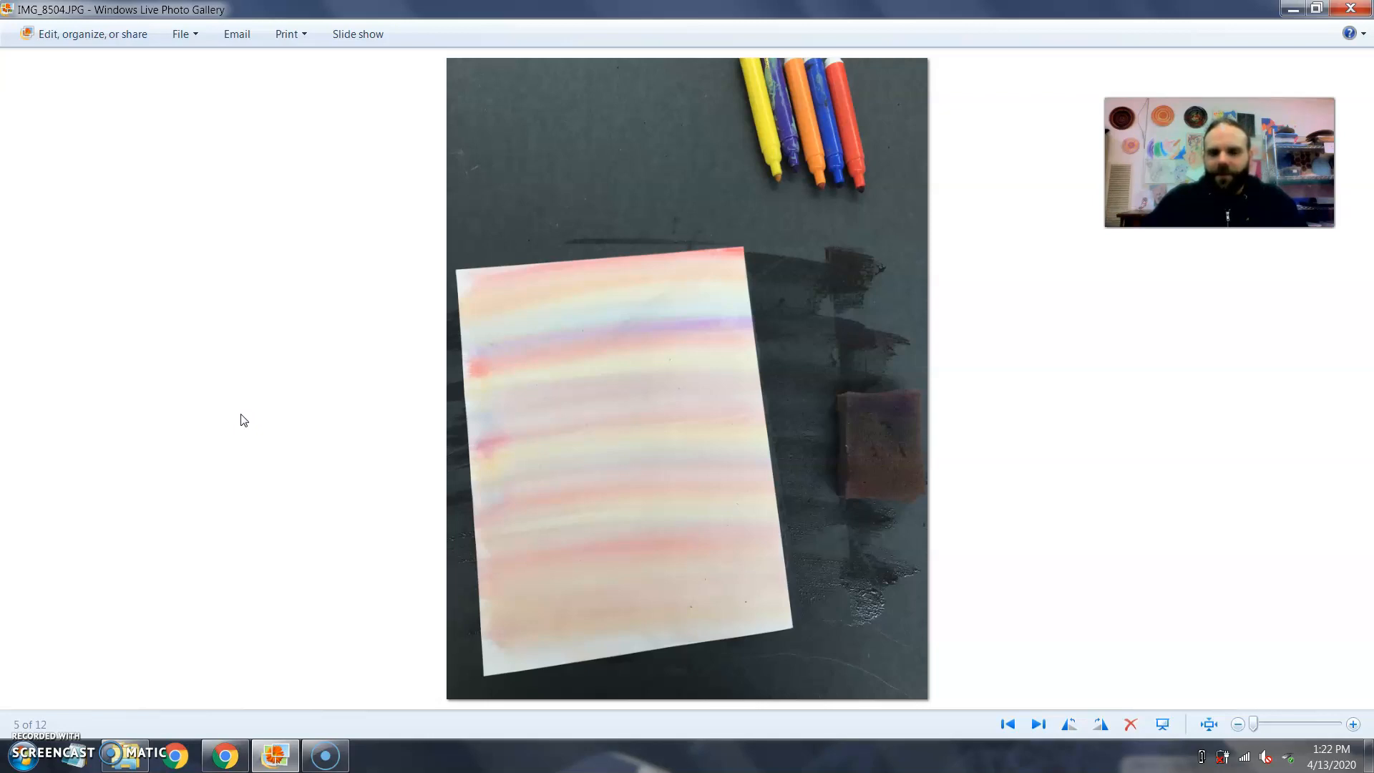
Move past the taped-down paper photo to the first charcoal squares drawn over the wash.
key(Right)
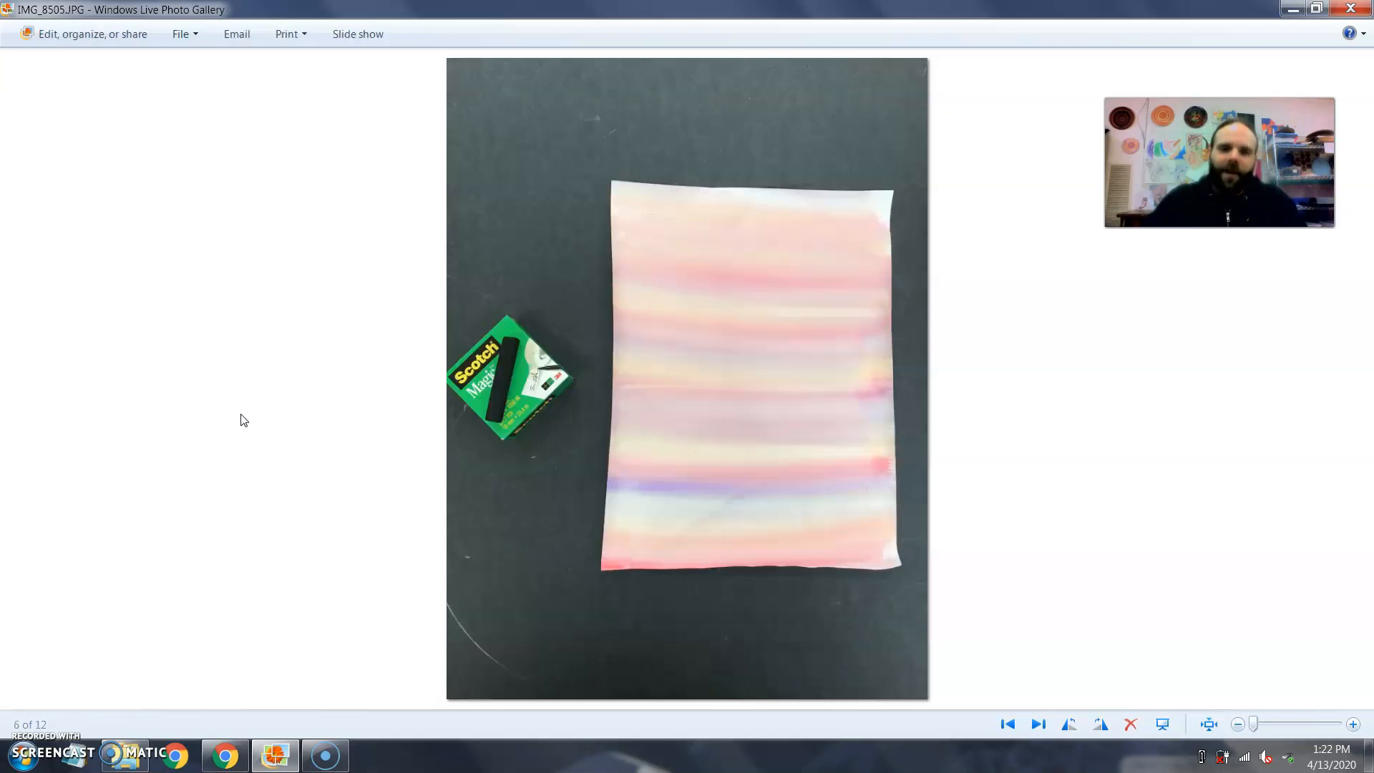
key(Left)
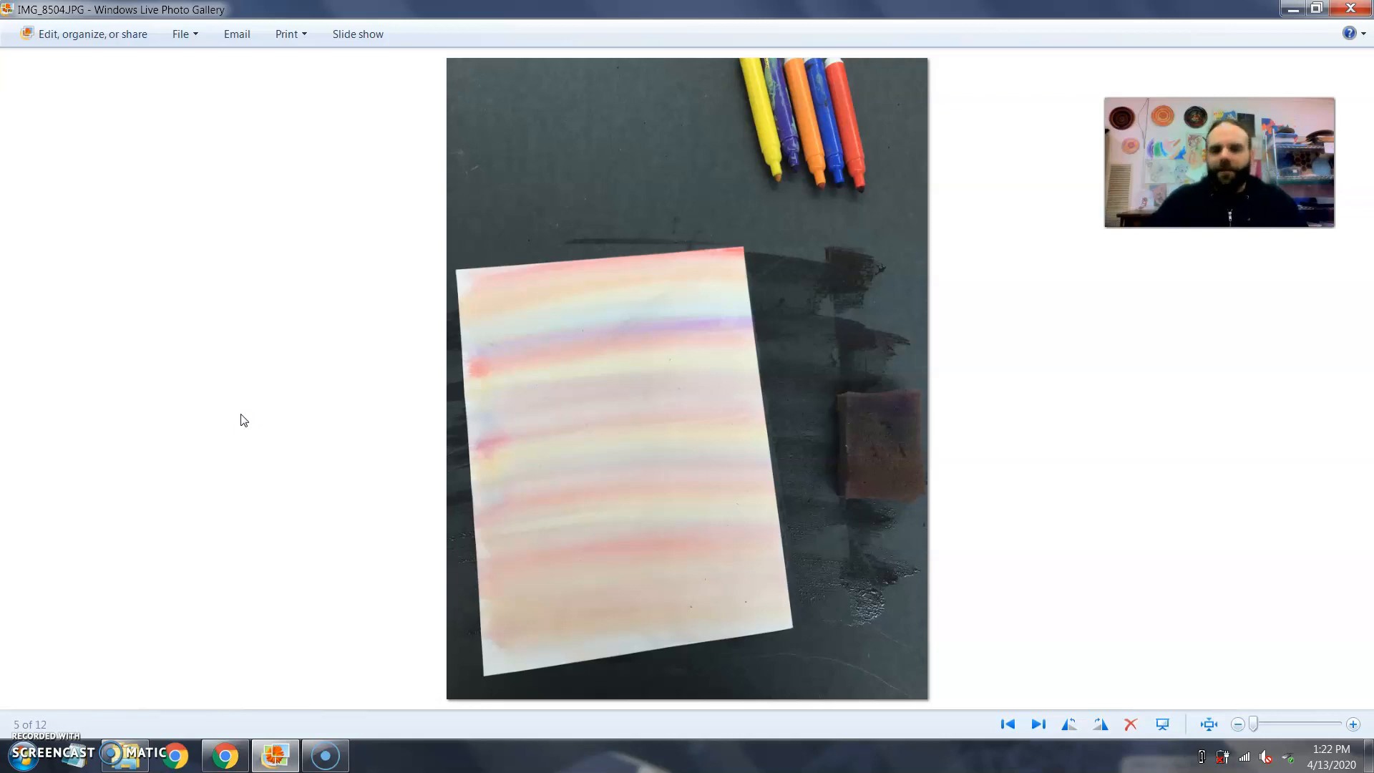
key(Right)
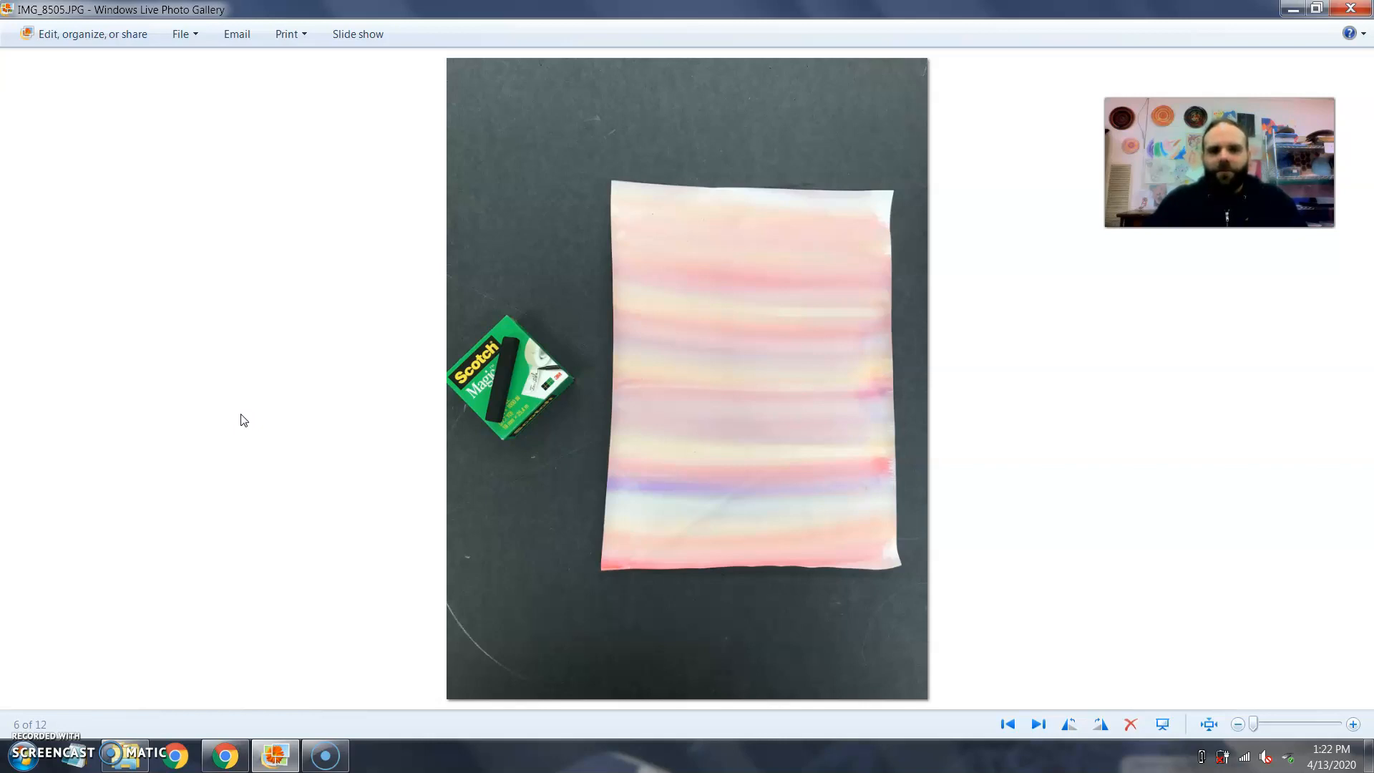
key(Right)
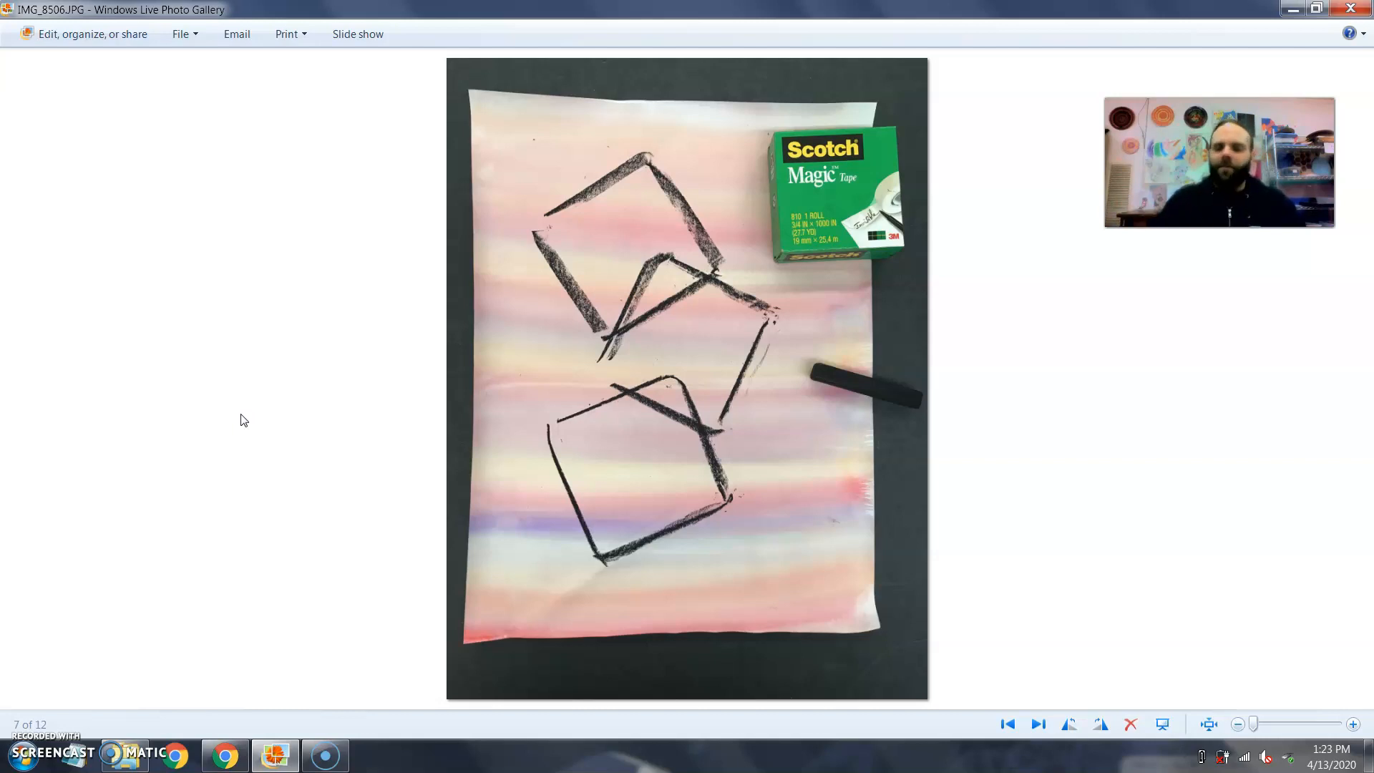
Advance past the squares-with-lines step to the charcoal circles traced around the tape roll.
key(Right)
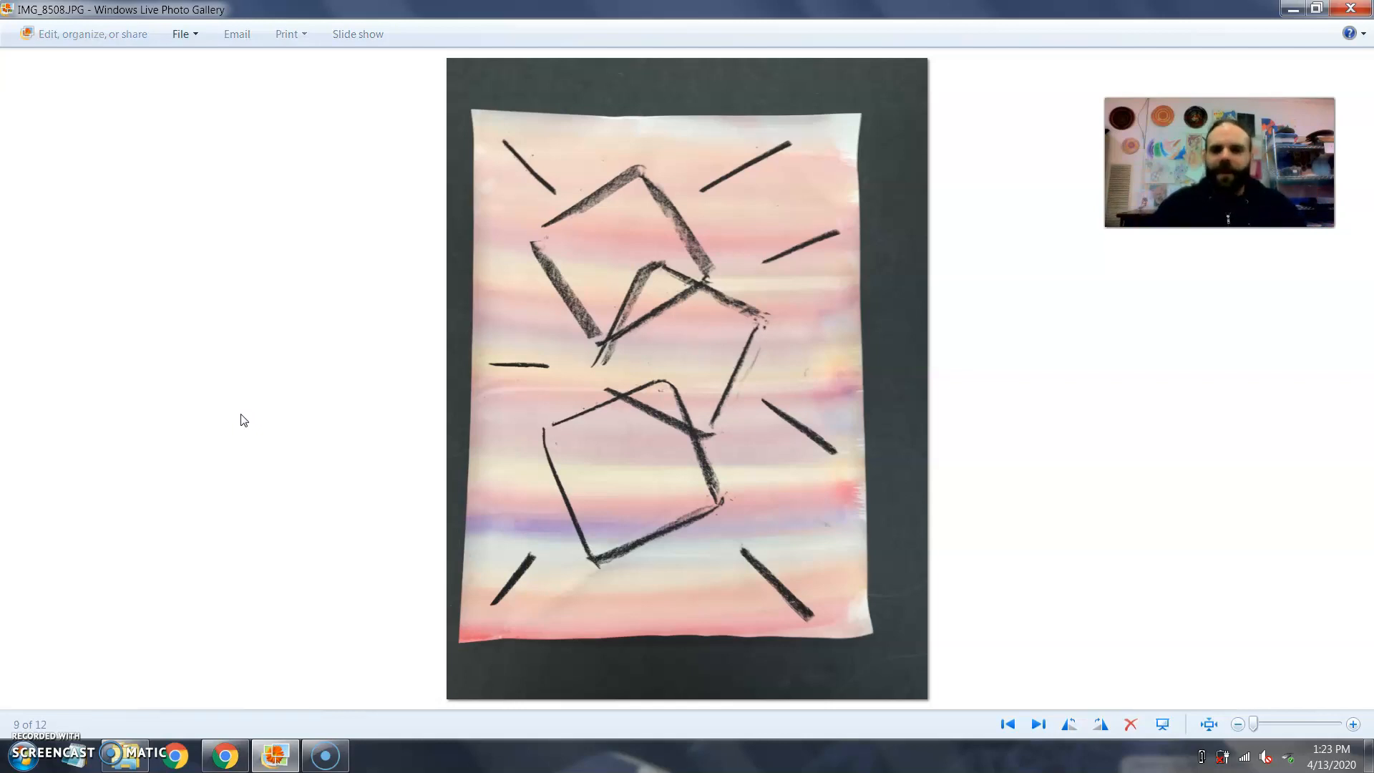
key(Right)
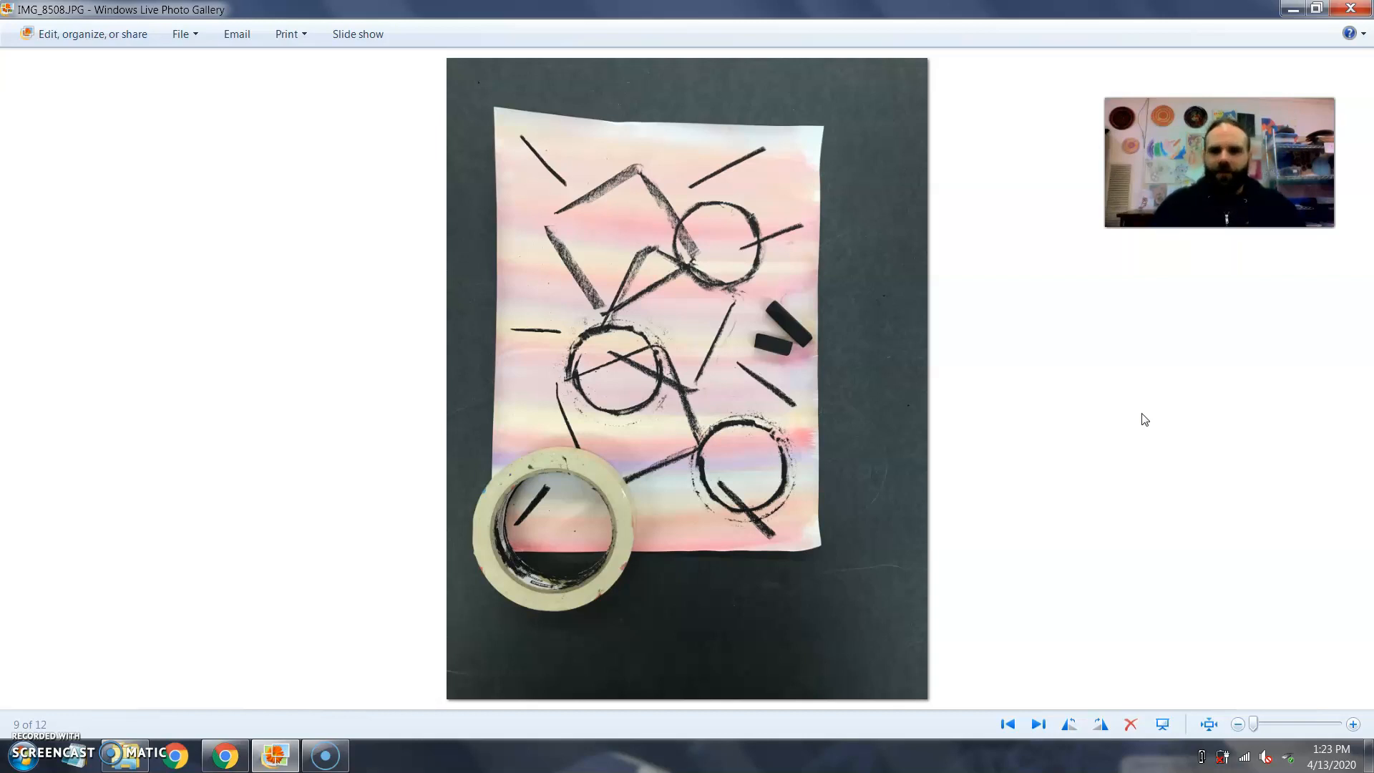
Advance to the completed shape drawing lying beside the tape (image 10 of 12).
key(Right)
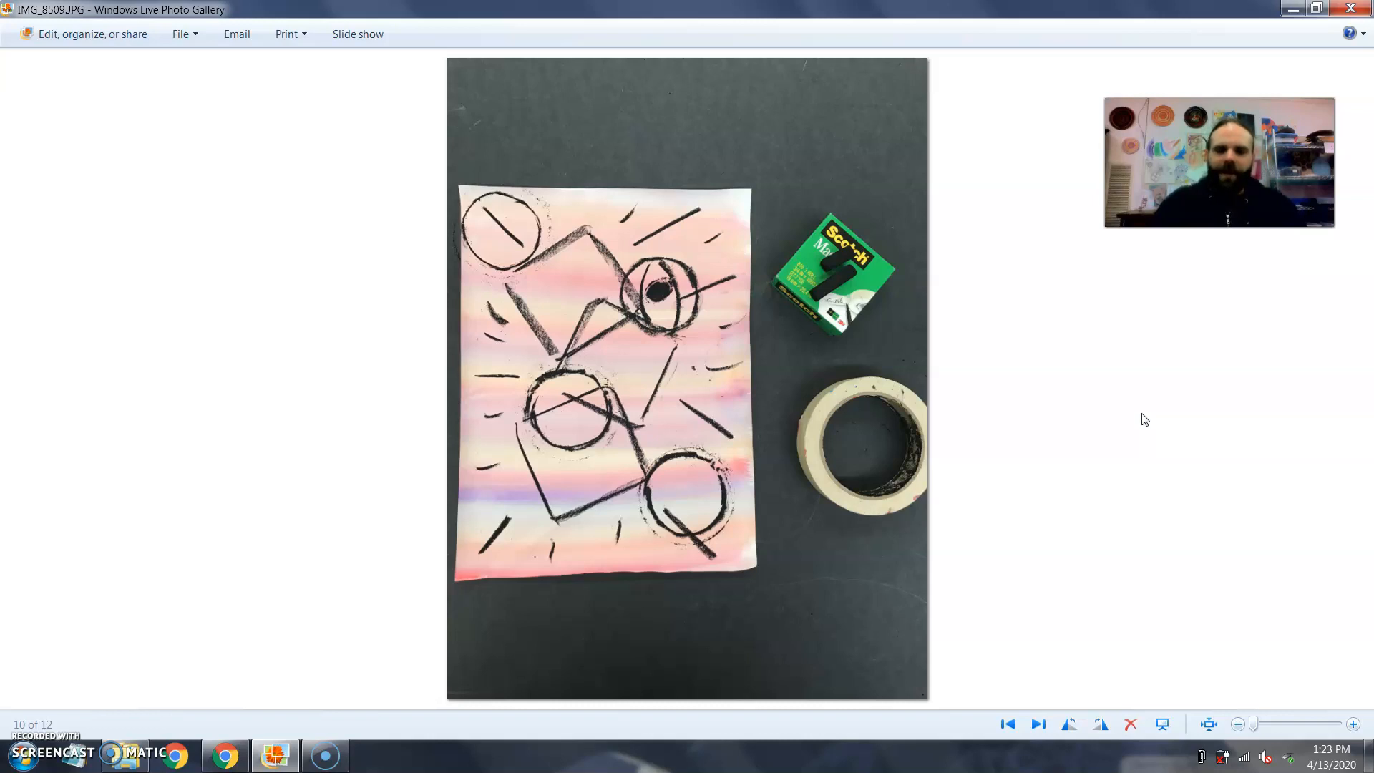
Reach the smudging step, then back up through the completed drawing, circles and squares-with-lines steps.
key(Right)
key(Left)
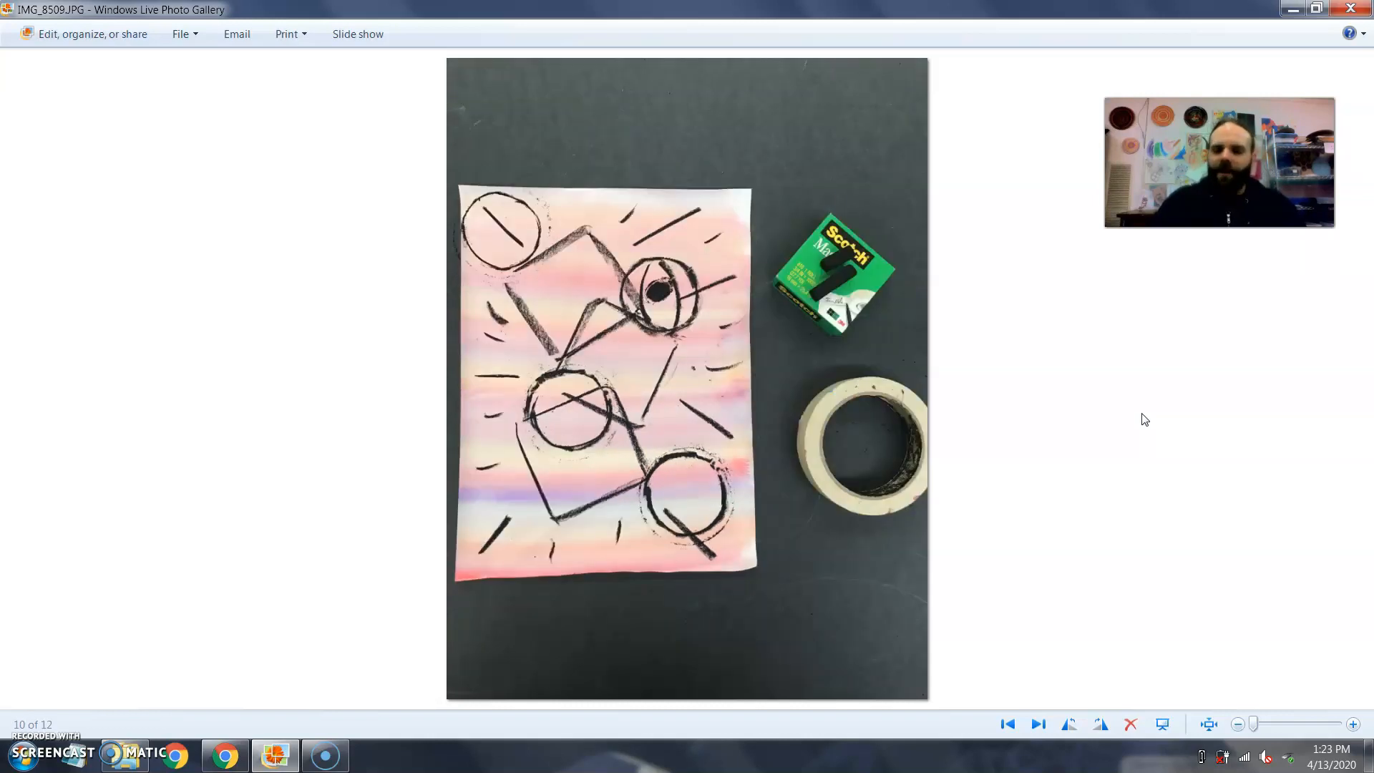
key(Right)
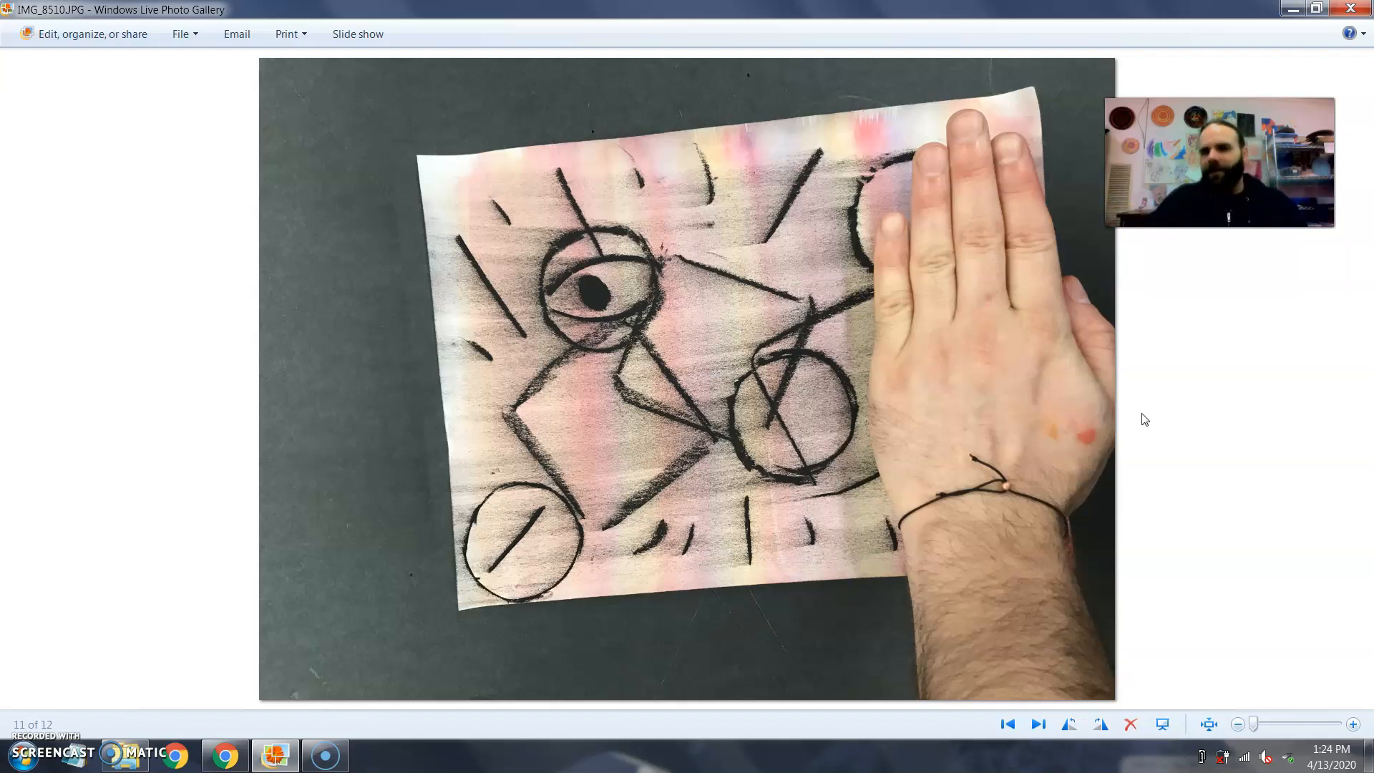
key(Left)
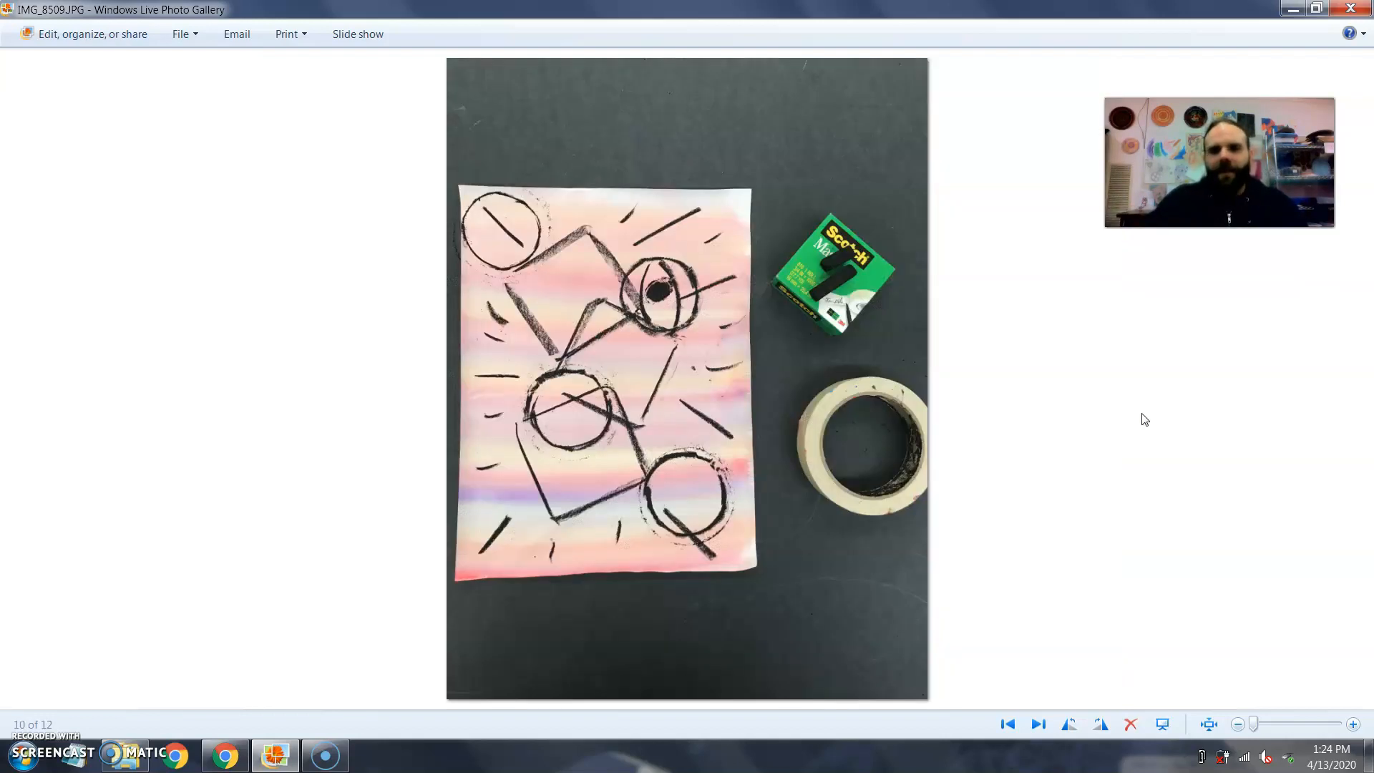
key(Left)
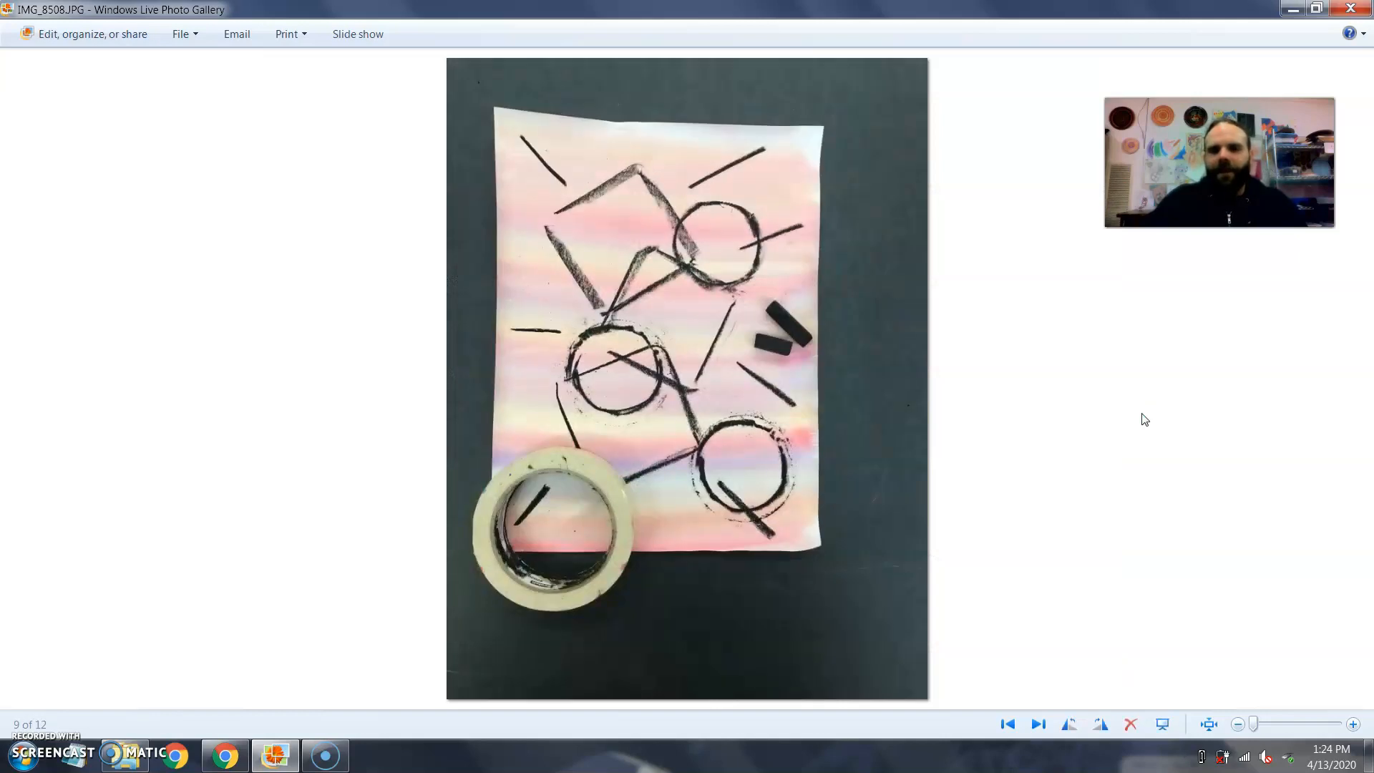
key(Left)
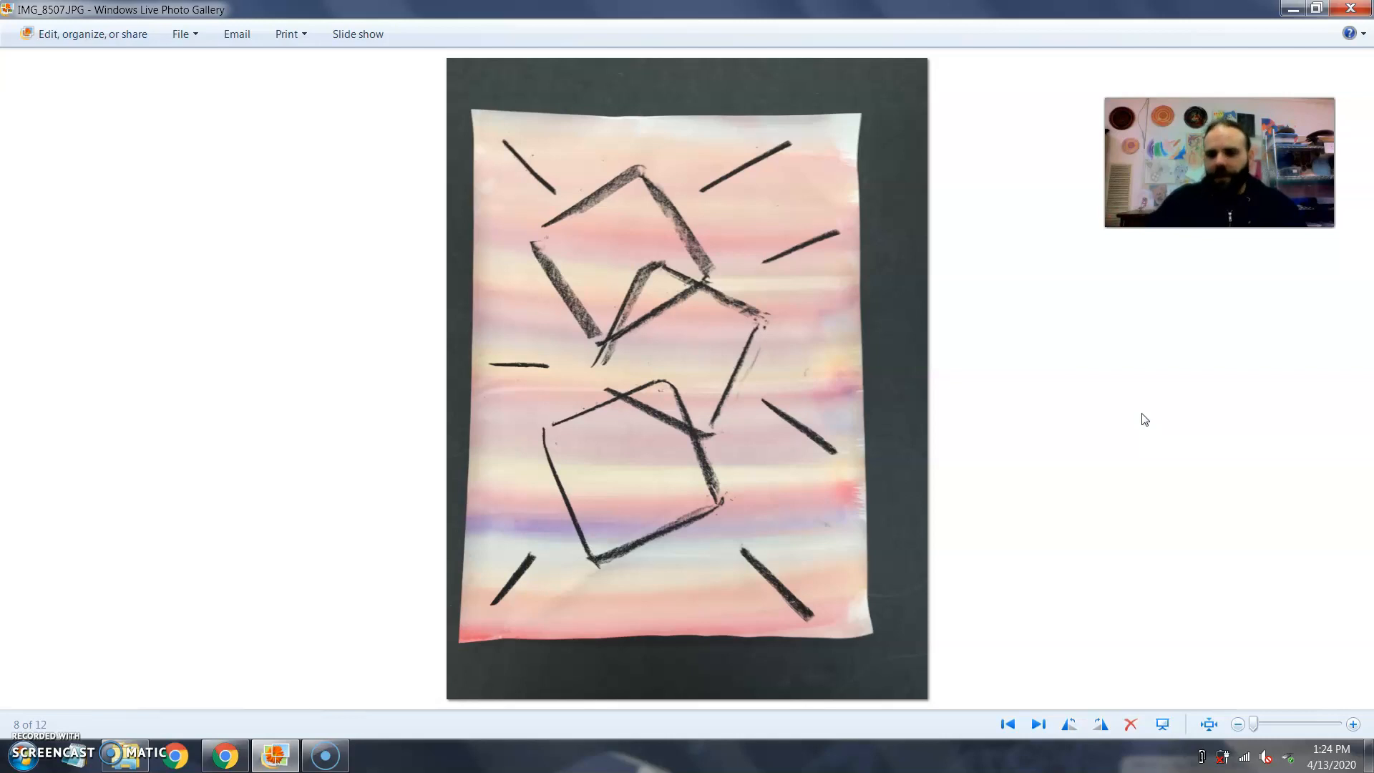
Recheck the circles and squares steps, then advance to the final smudged drawing (image 12 of 12).
key(Right)
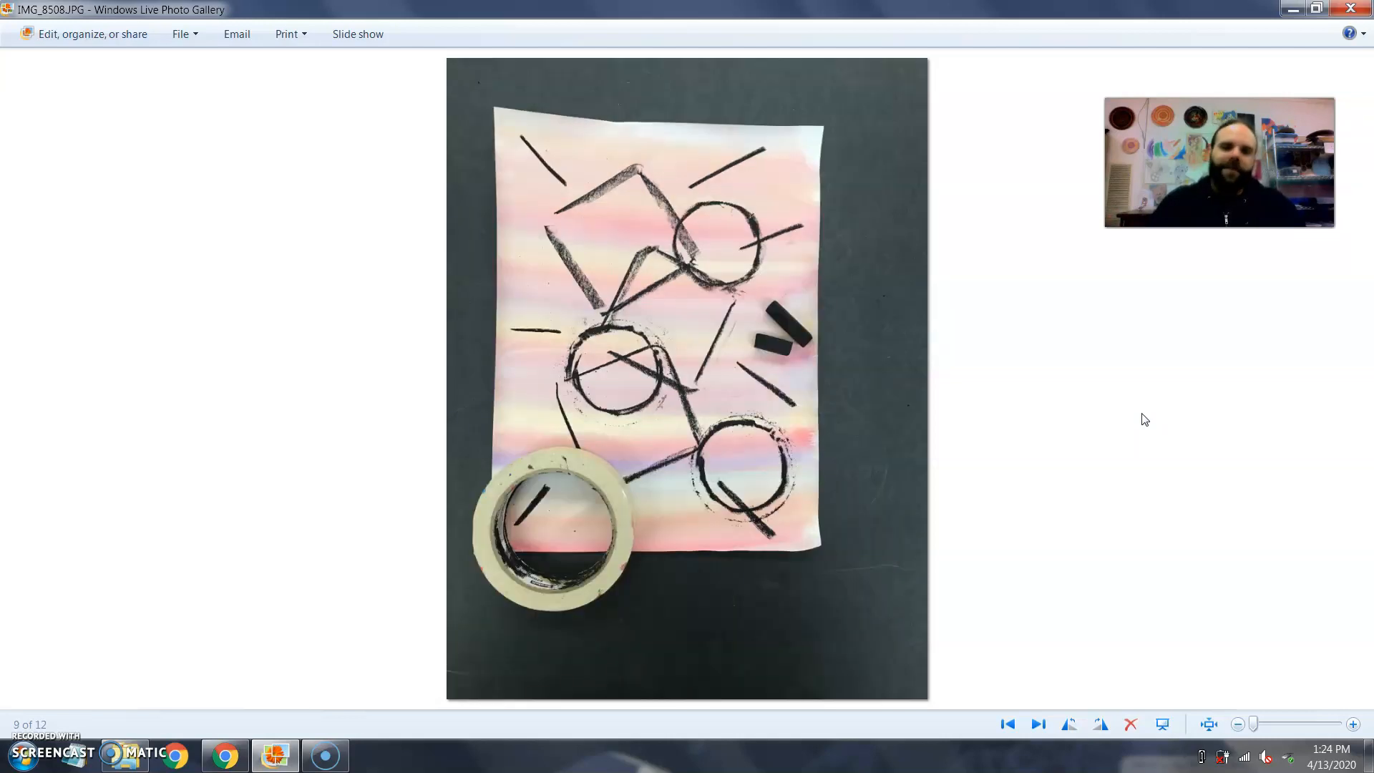
key(Left)
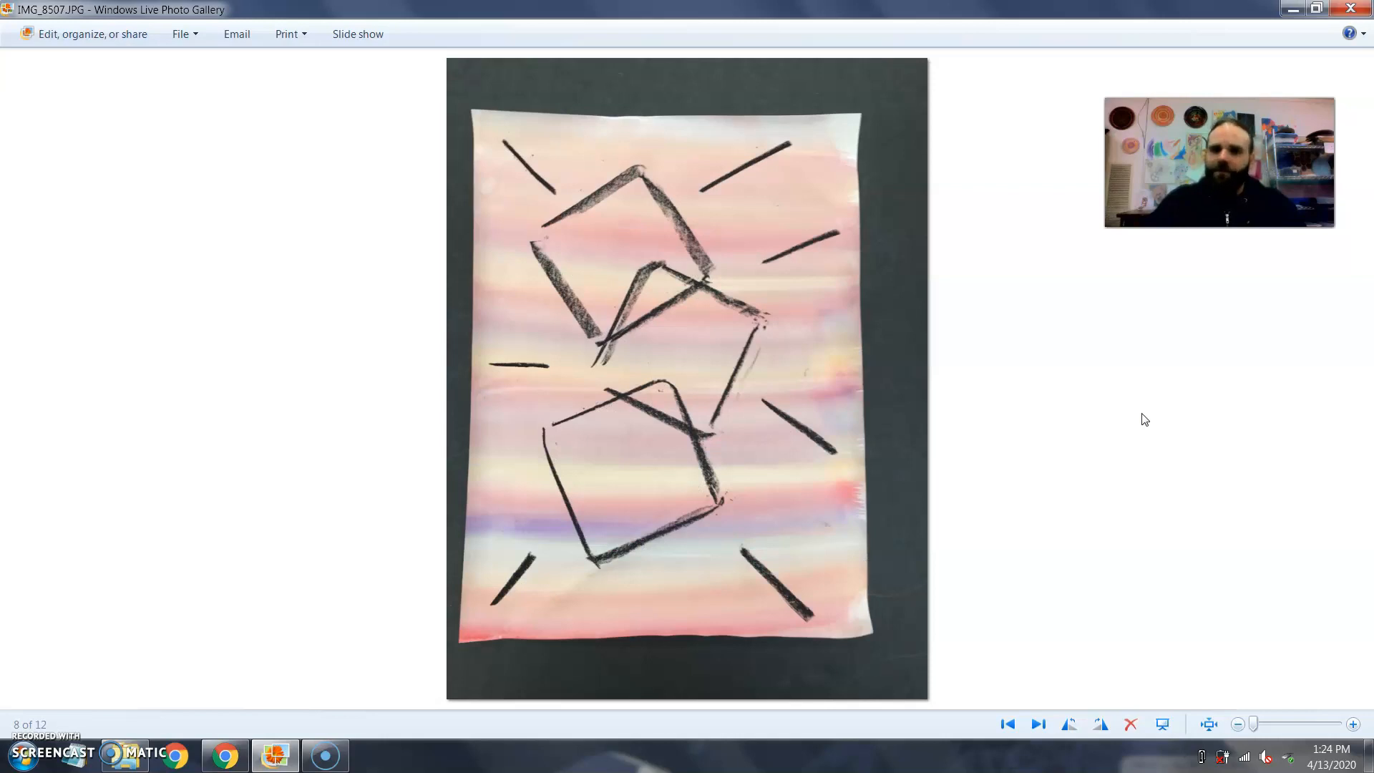
key(Right)
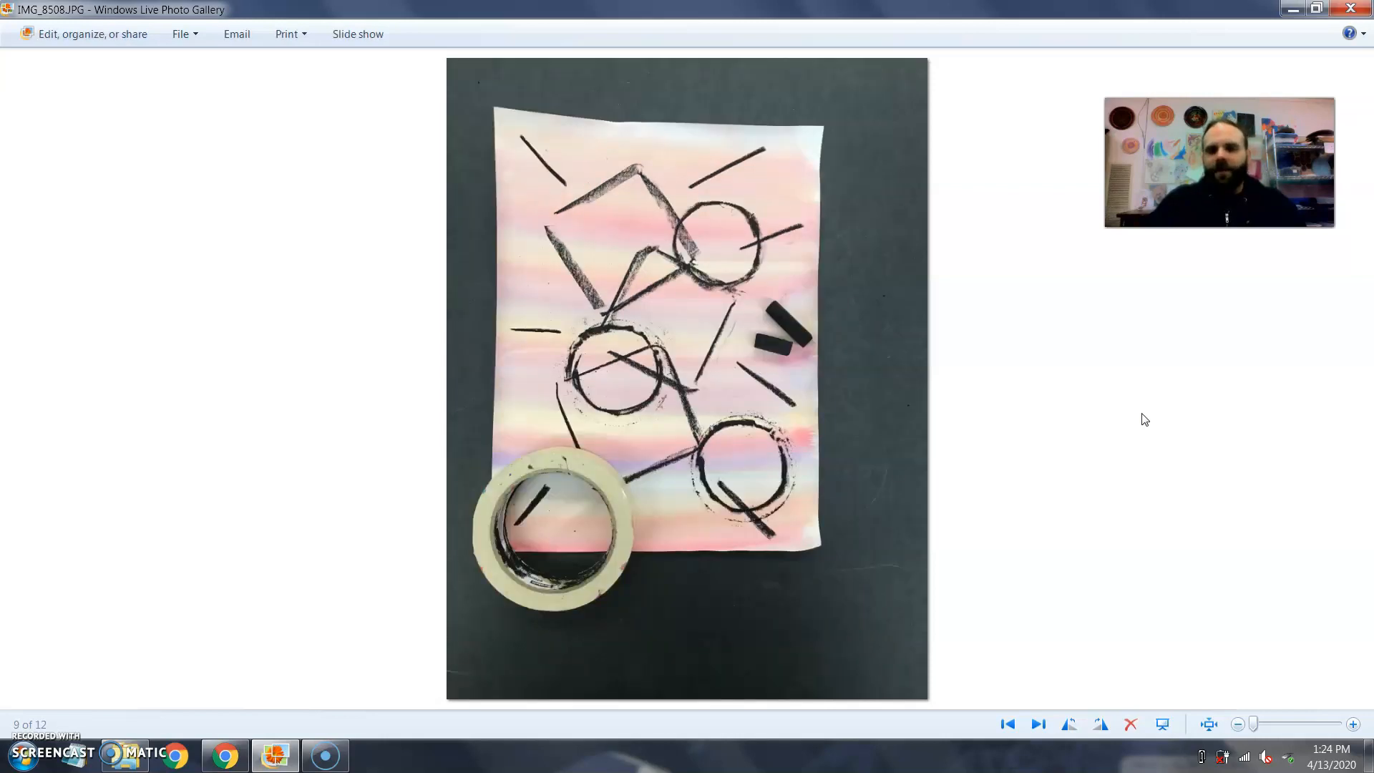
key(Right)
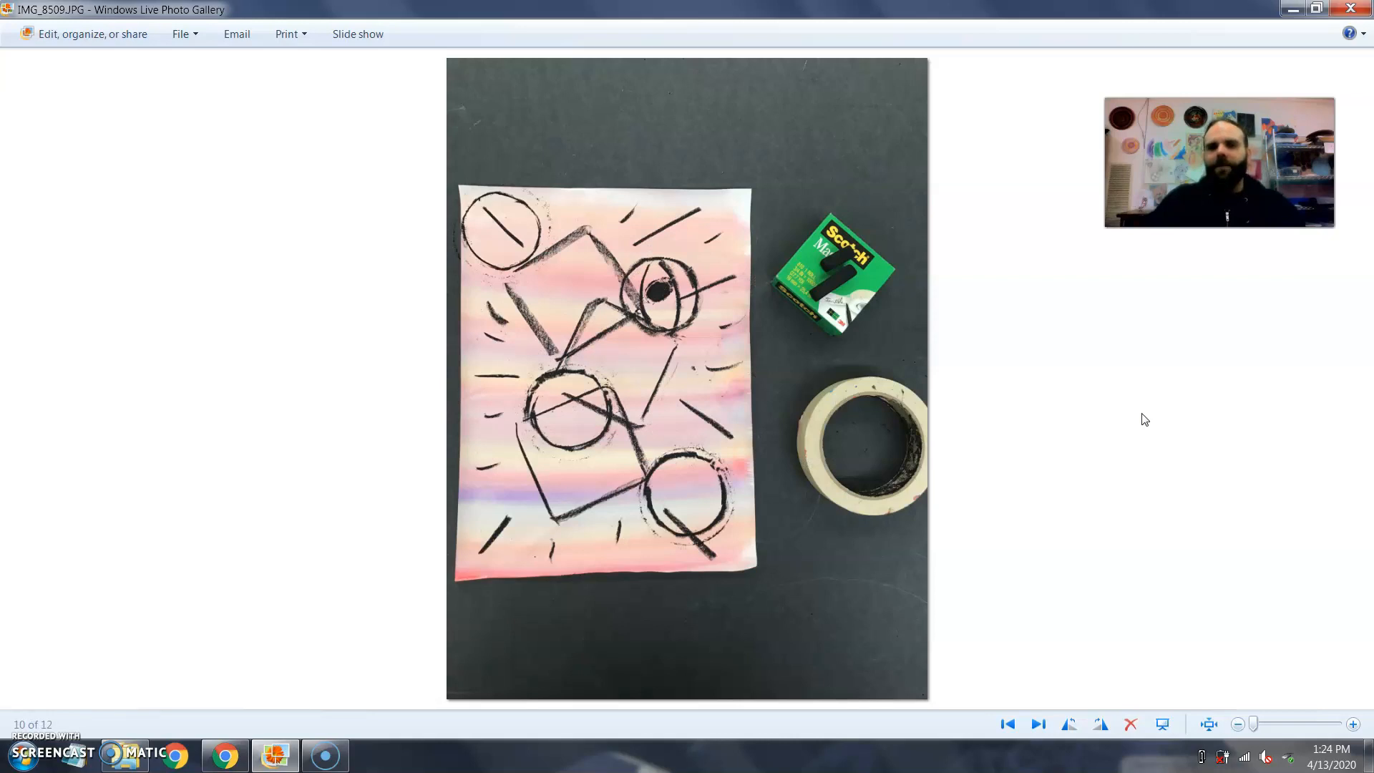
key(Right)
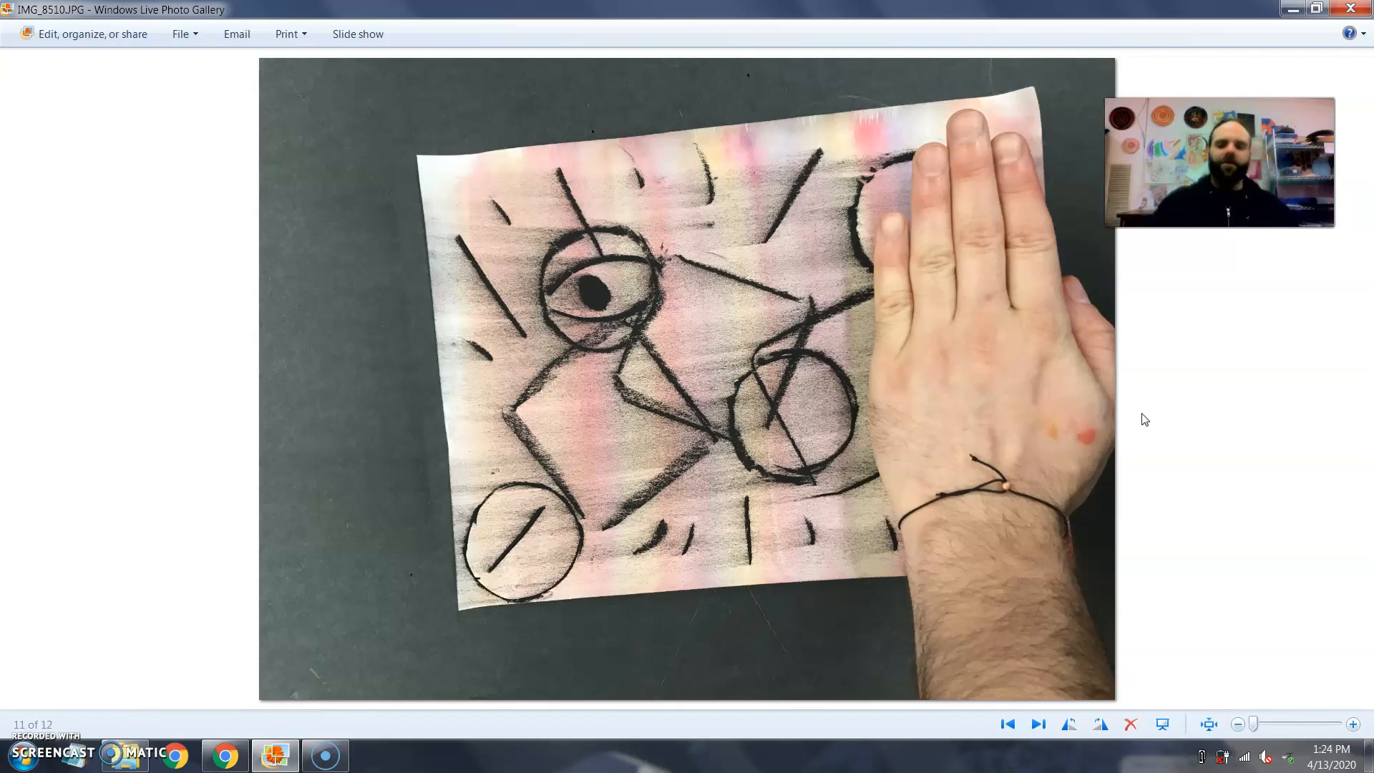
key(Right)
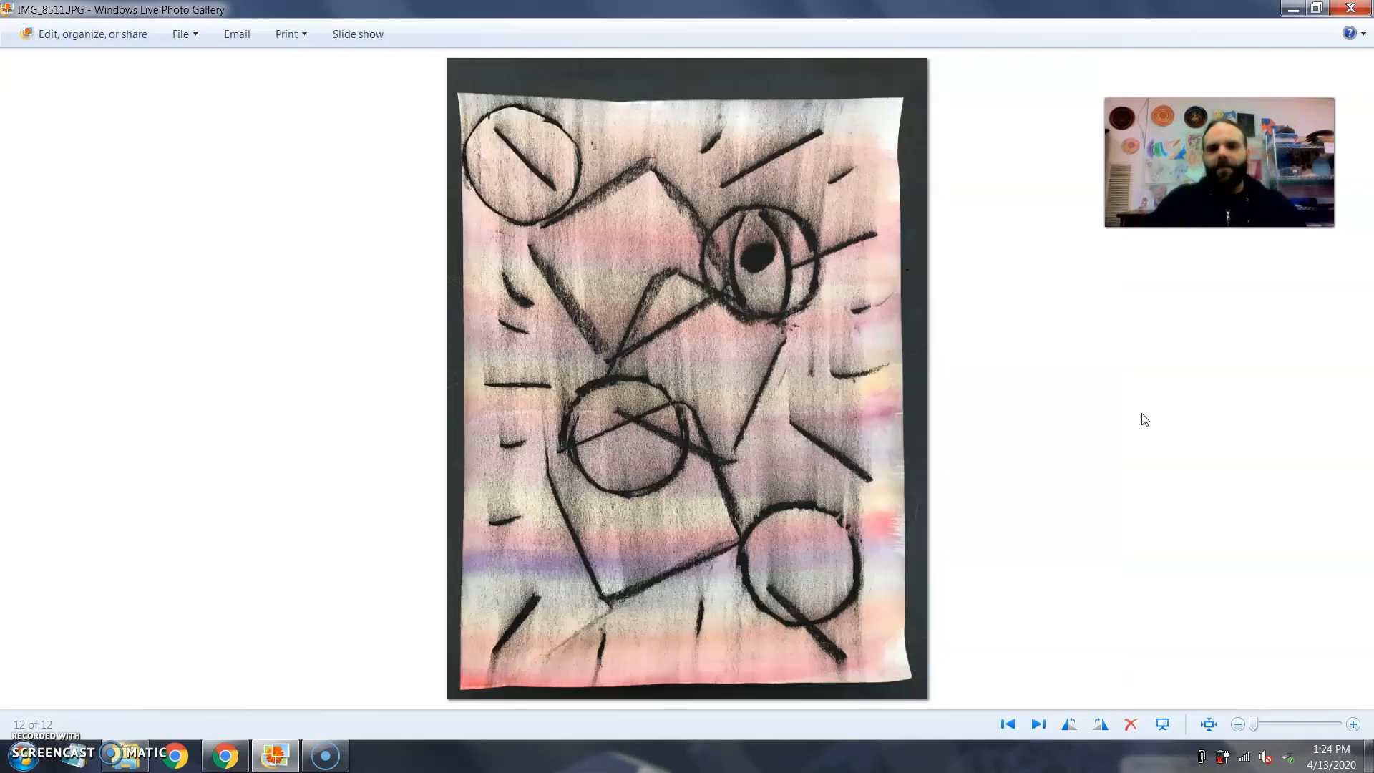